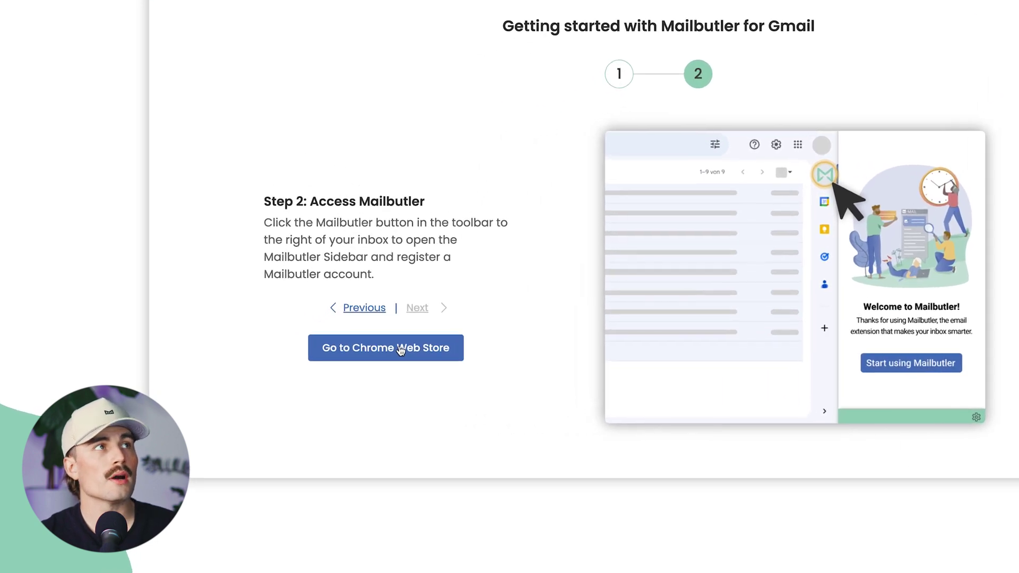
# - Open Mailbutler's Chrome Web Store listing from the Mailbutler website
pyautogui.click(318, 377)
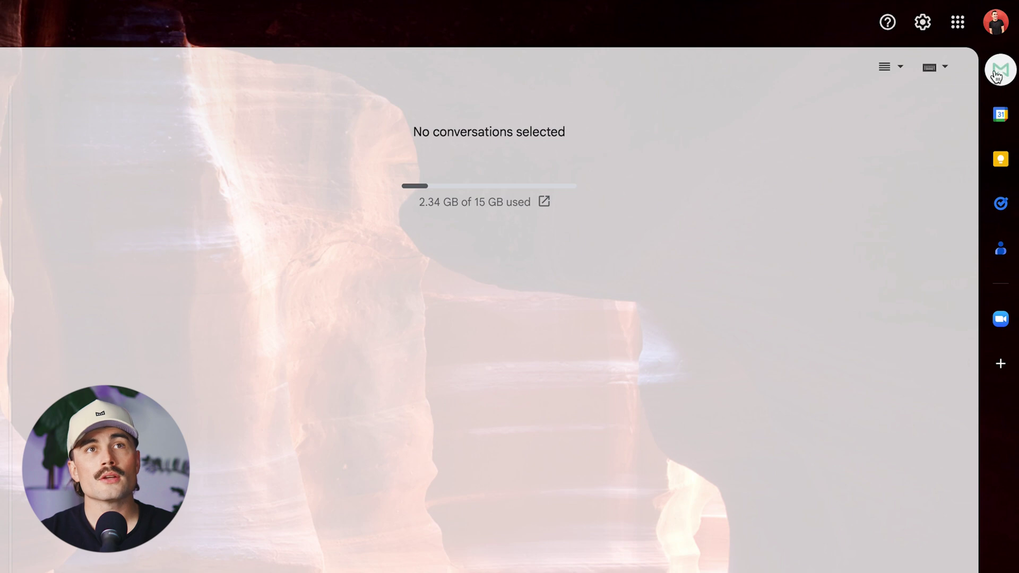
# - Open the Mailbutler sidebar from the M icon in Gmail's side panel
pyautogui.click(1005, 51)
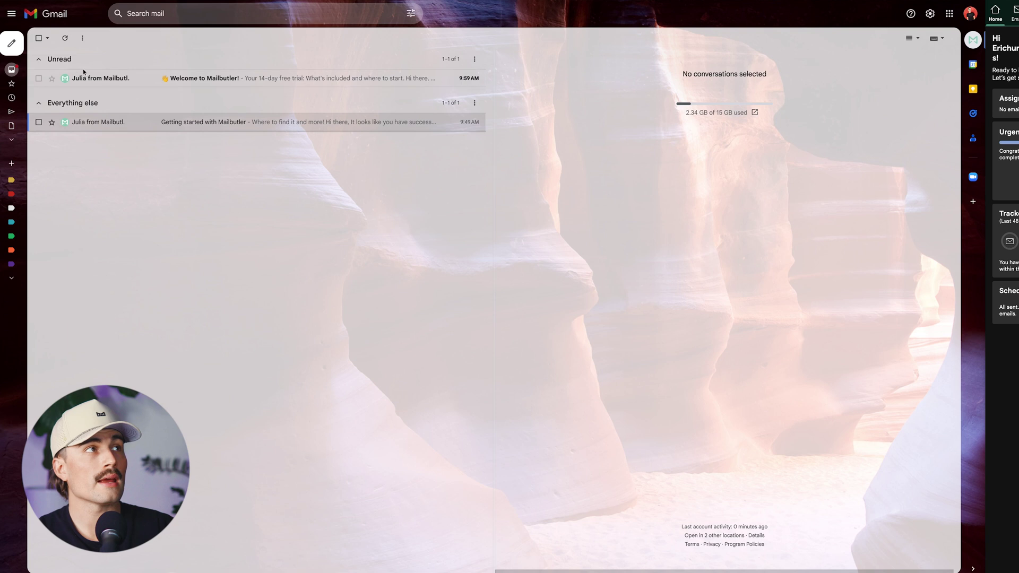
# - Compose a full-screen email with subject 'Mail Butler' and body 'New Mailbutler Email Testing'
pyautogui.click(12, 42)
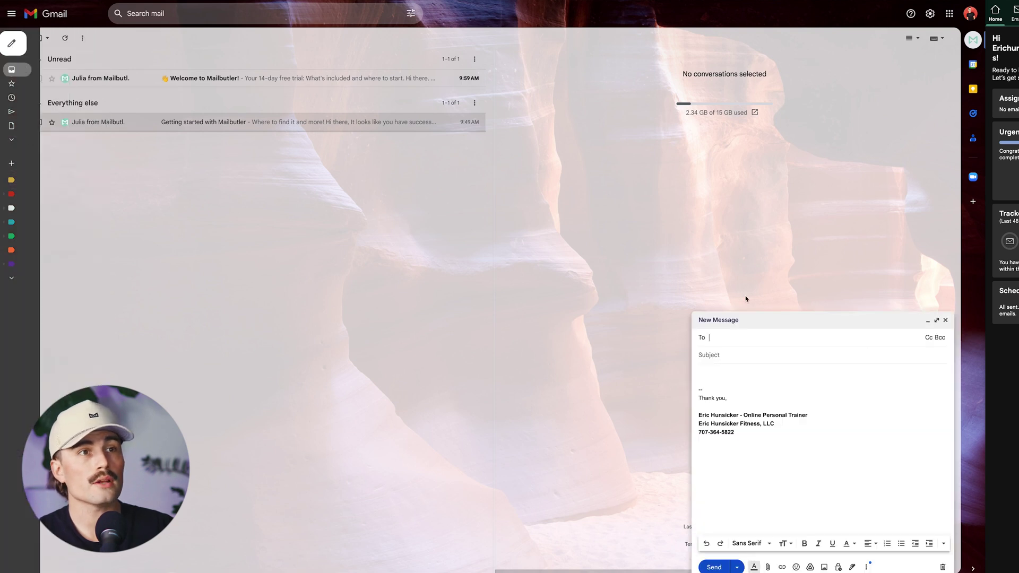
pyautogui.click(937, 320)
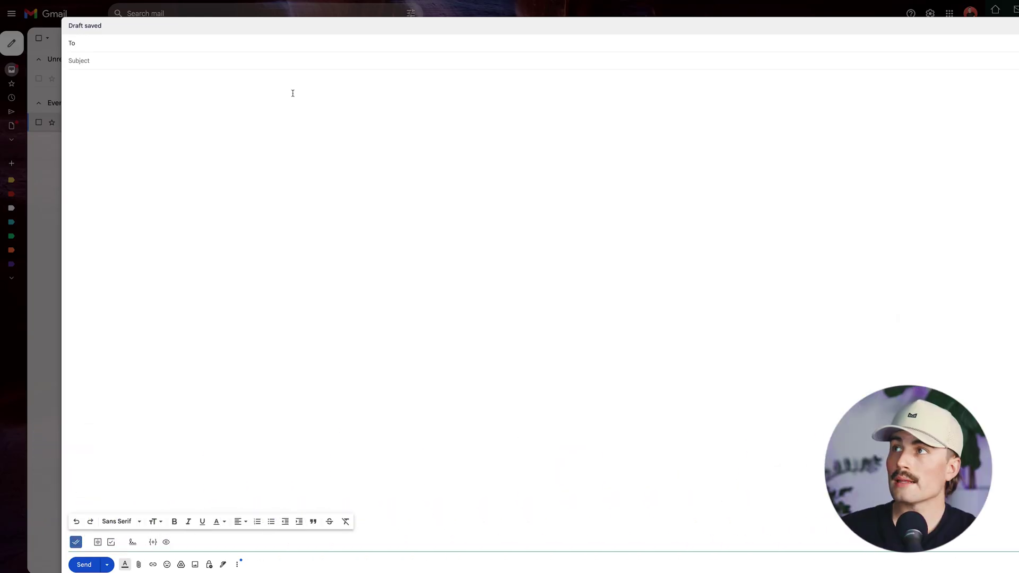
pyautogui.click(125, 60)
pyautogui.write('Mail Butl')
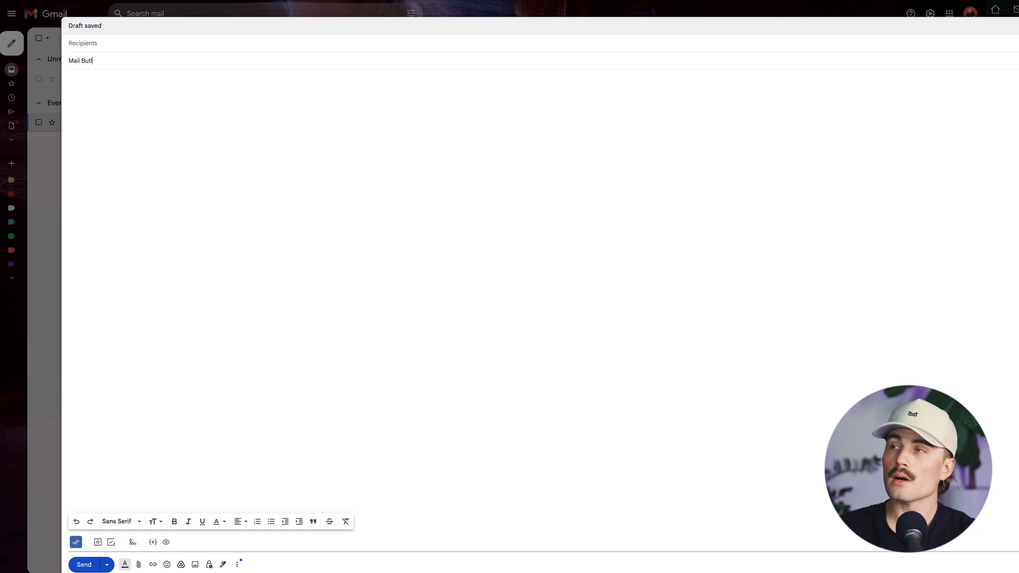
pyautogui.write('er')
pyautogui.press('Tab')
pyautogui.write('New Mailbutler Email Testing')
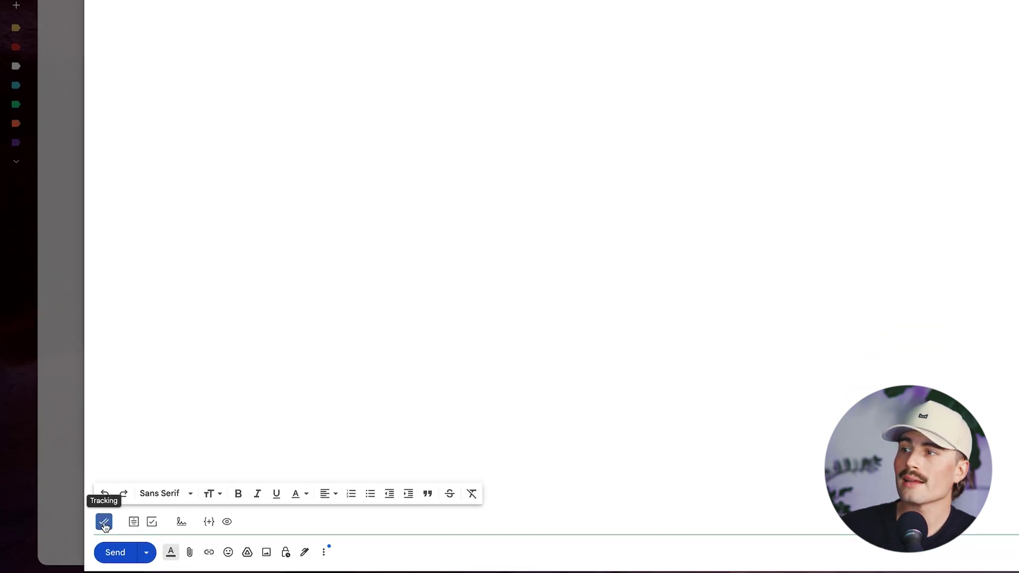
# - Toggle Mailbutler tracking off and back on, then set it to track opens and clicks
pyautogui.moveTo(104, 525)
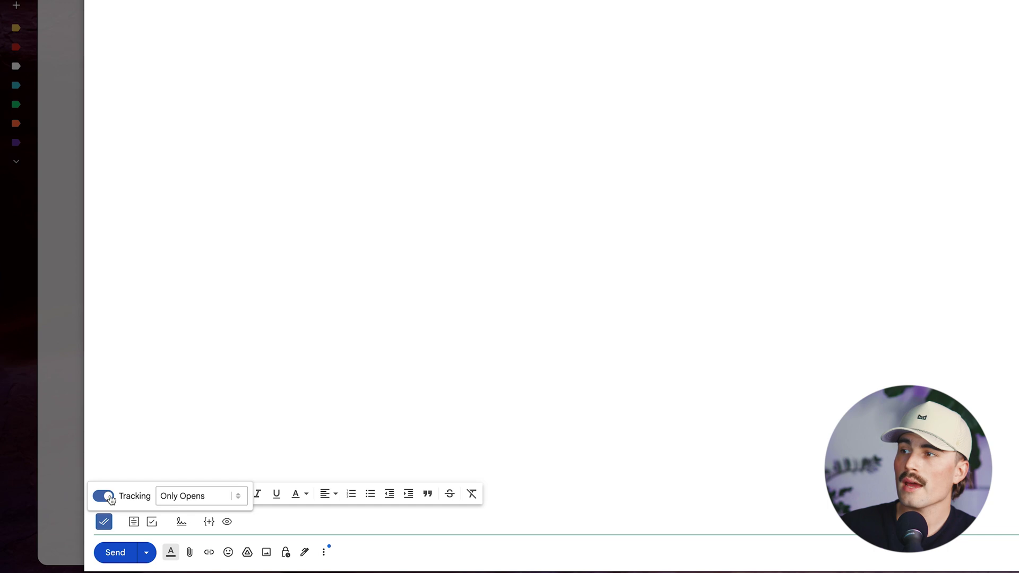
pyautogui.click(104, 496)
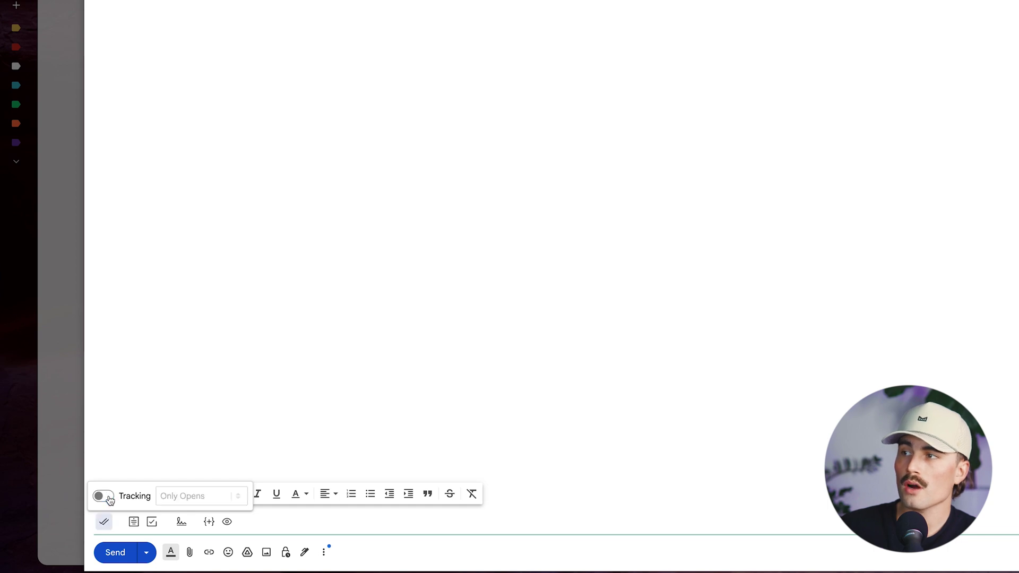
pyautogui.click(109, 499)
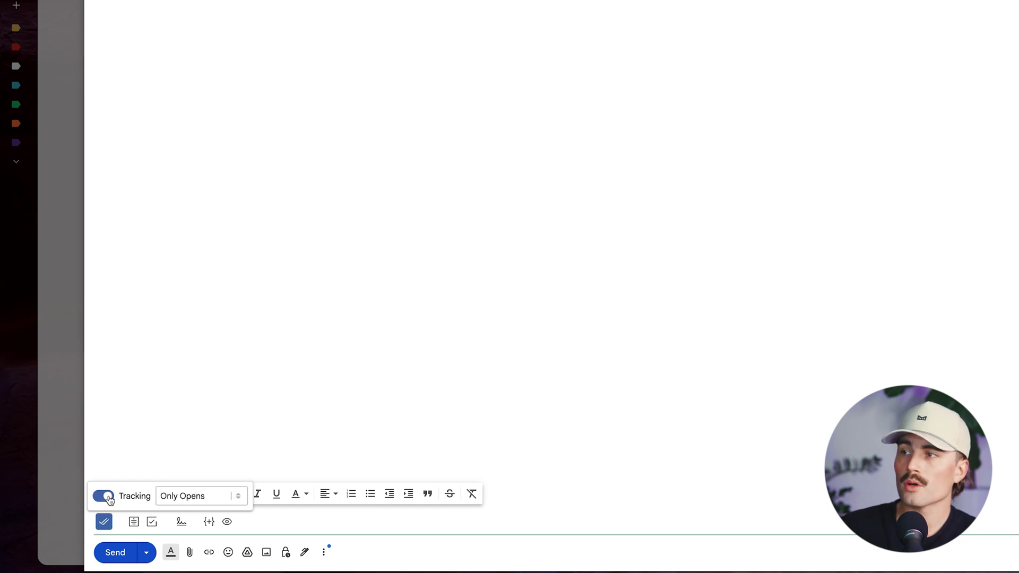
pyautogui.click(215, 501)
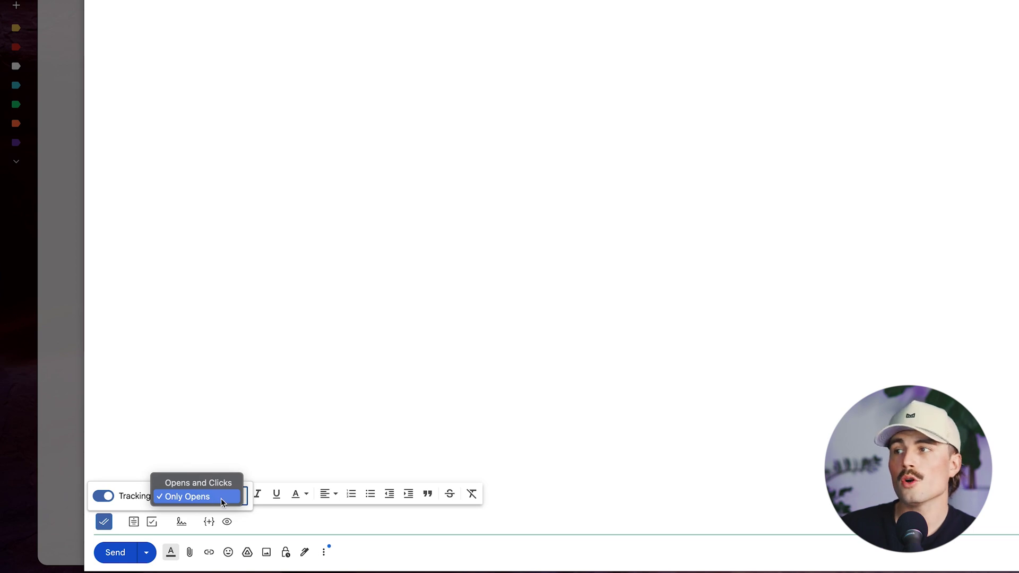
pyautogui.click(220, 485)
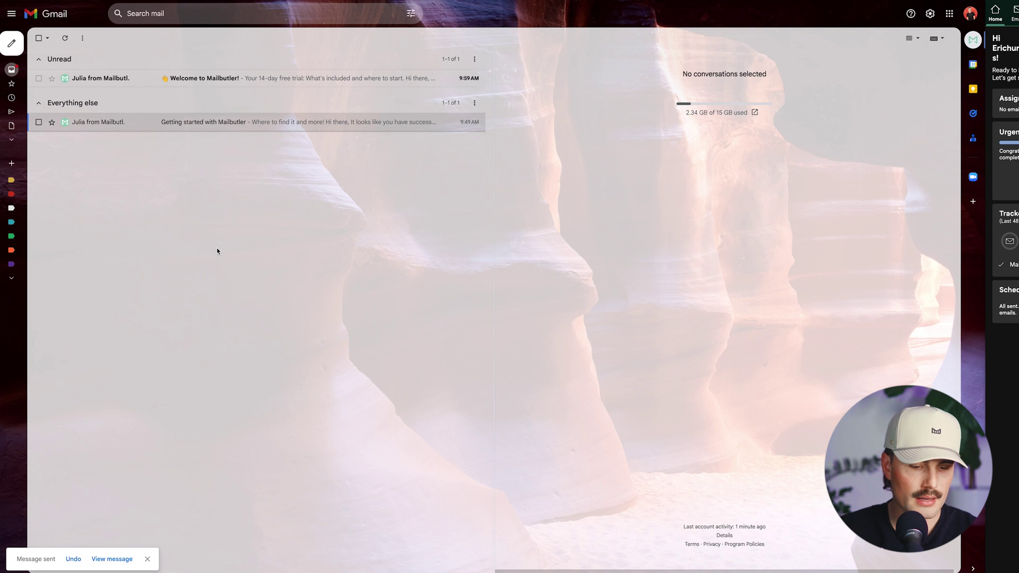
# - Open the sent Mail Butler Test email from the message-sent notification
pyautogui.click(112, 559)
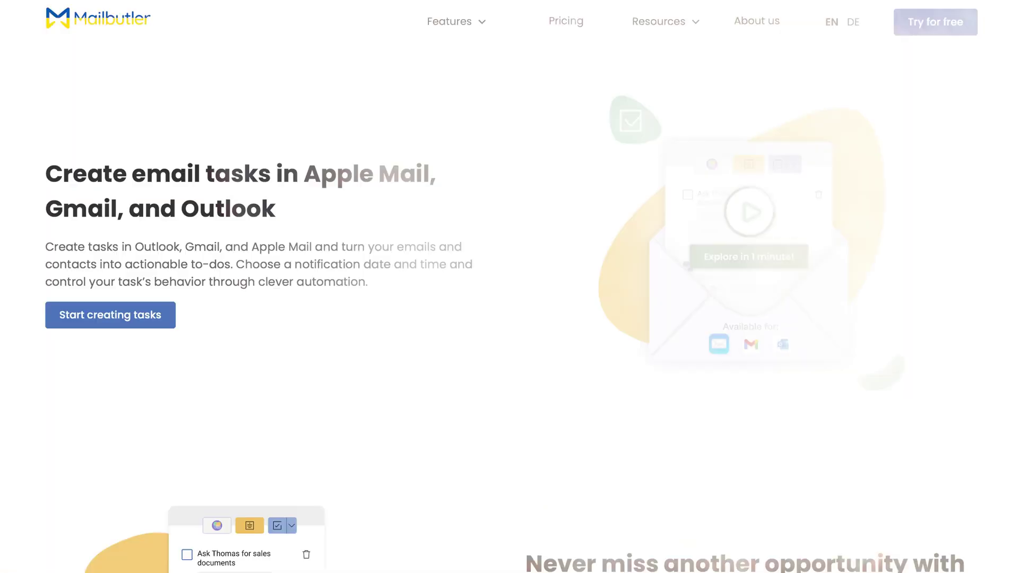
# - Scroll through Mailbutler's Tasks feature page
pyautogui.scroll(-1, 510, 286)
pyautogui.scroll(-6, 509, 287)
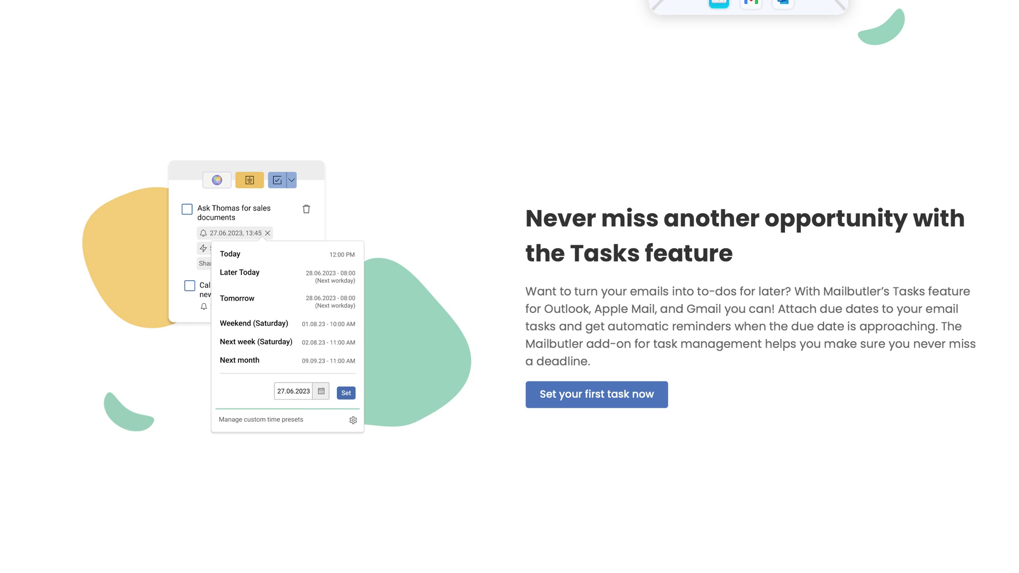
pyautogui.scroll(-15, 509, 286)
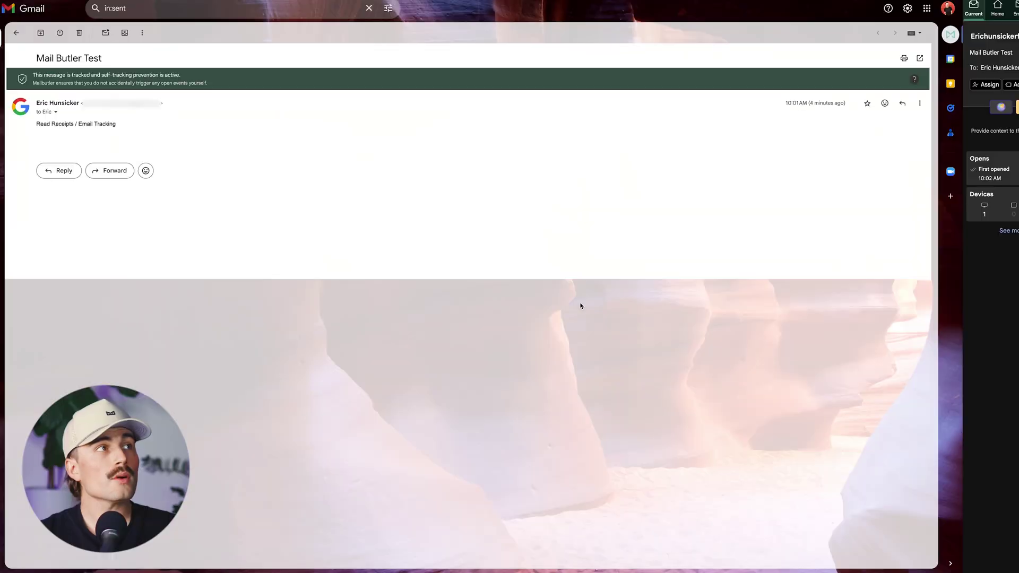
# - Start a new email and delete the signature from its body
pyautogui.click(30, 41)
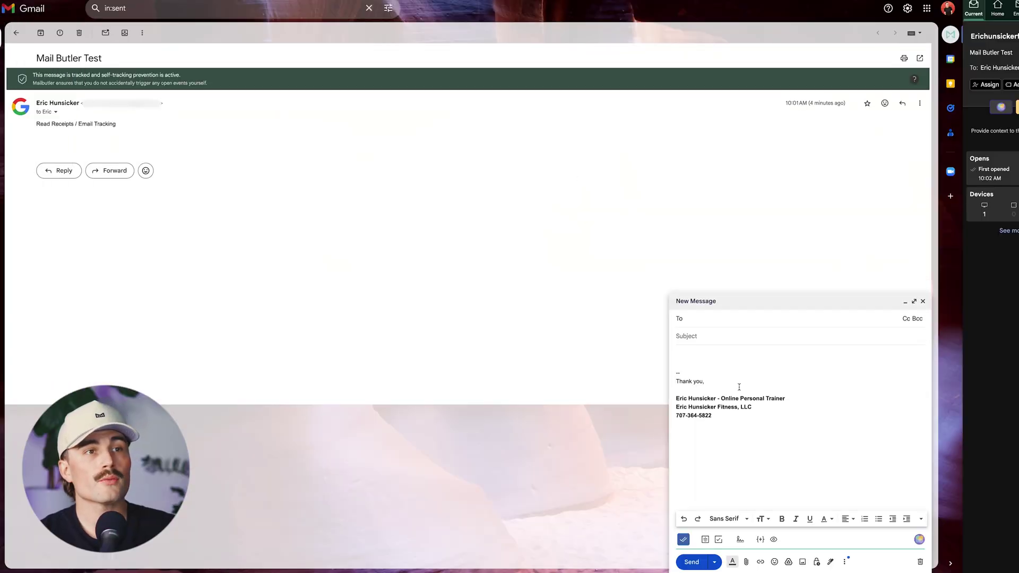
pyautogui.moveTo(725, 423); pyautogui.dragTo(626, 337)
pyautogui.press('BackSpace')
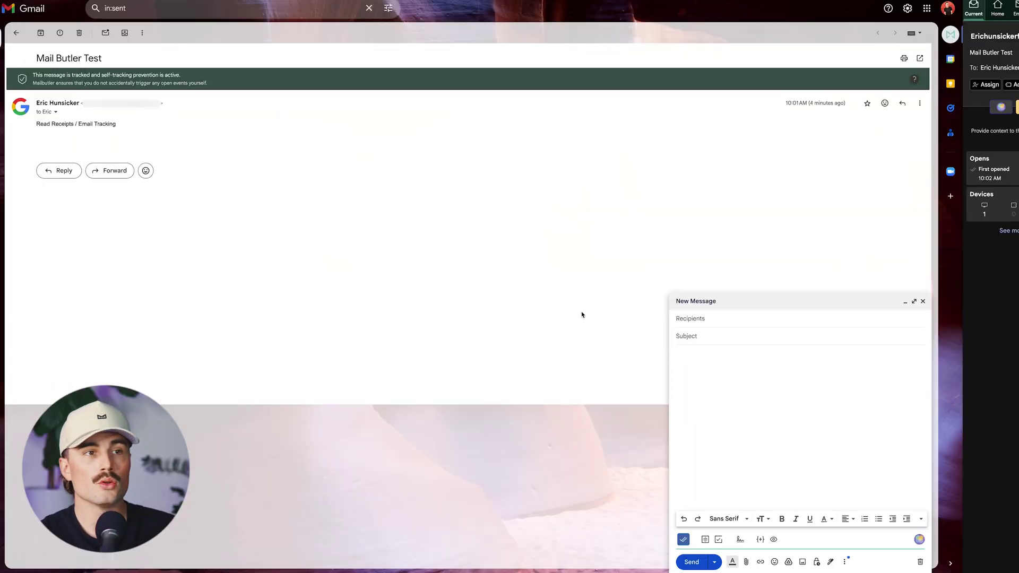
# - Add the suggested contact as recipient, enter subject 'Smart Send test', and open send-later options
pyautogui.click(701, 320)
pyautogui.write('er')
pyautogui.click(702, 344)
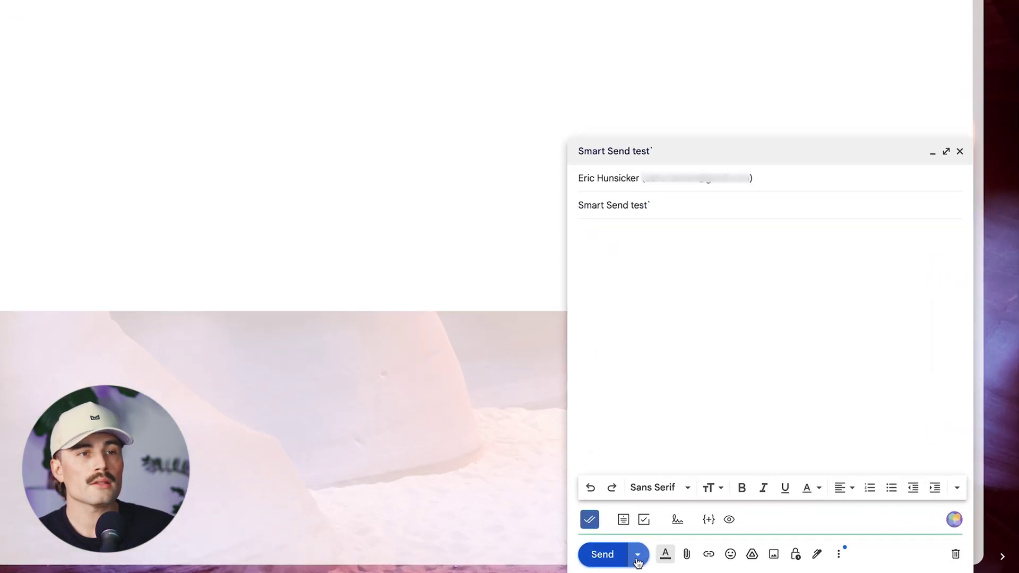
pyautogui.click(714, 562)
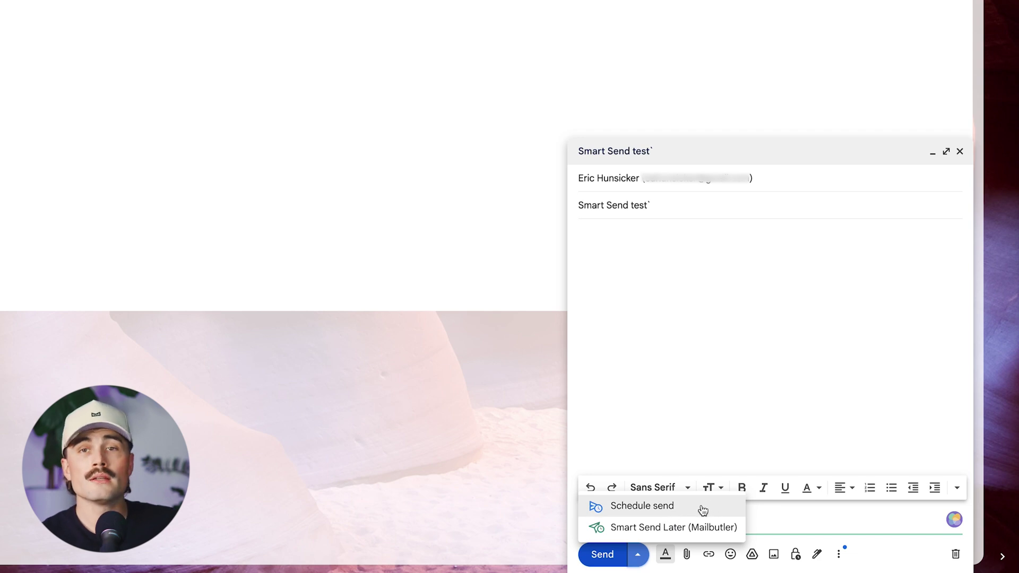
pyautogui.click(686, 532)
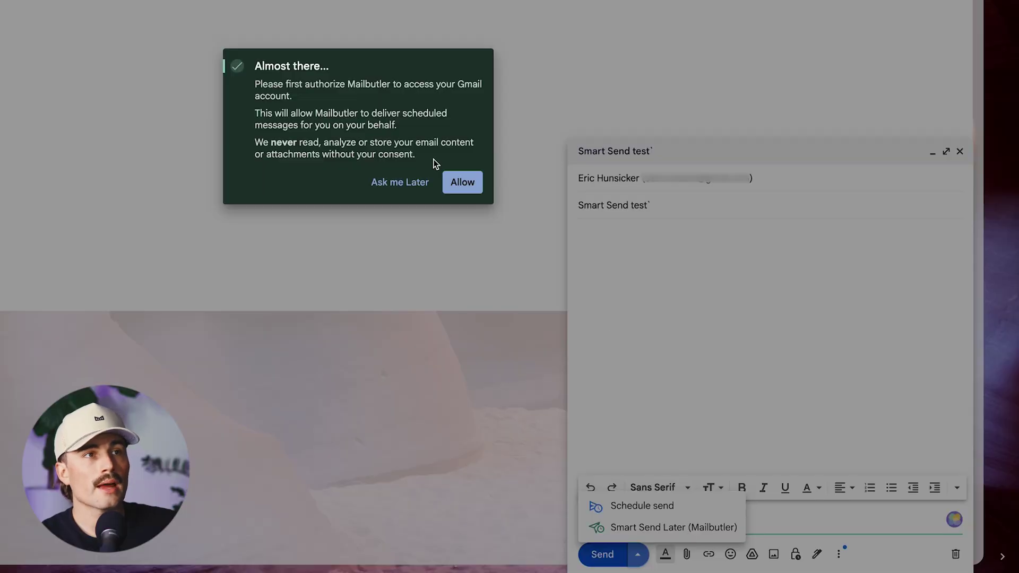
# - Authorize Mailbutler and schedule the email for April 3, 2025 at 10:15 with recipient-optimized delivery
pyautogui.click(469, 181)
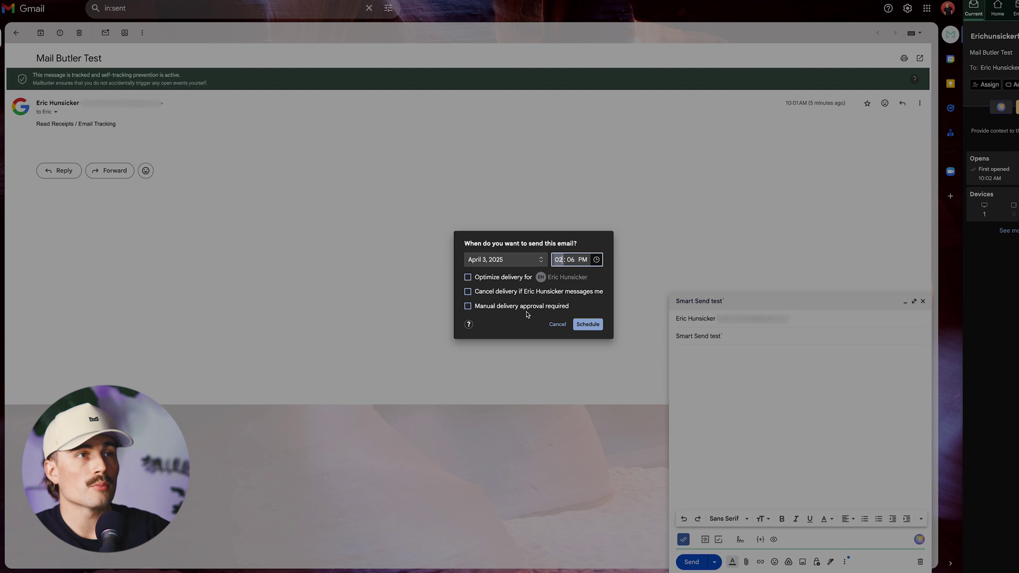
pyautogui.click(488, 282)
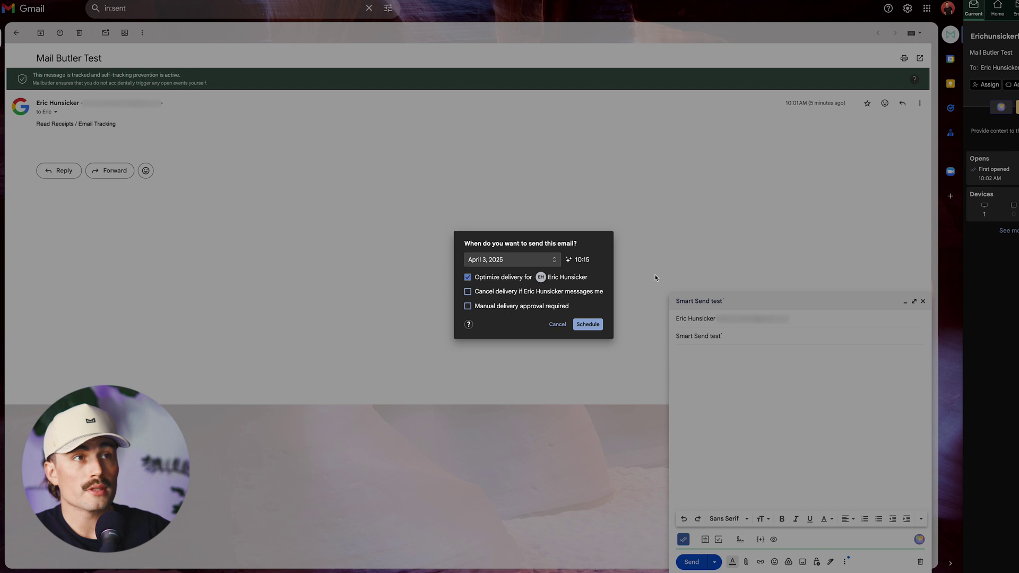
pyautogui.click(588, 324)
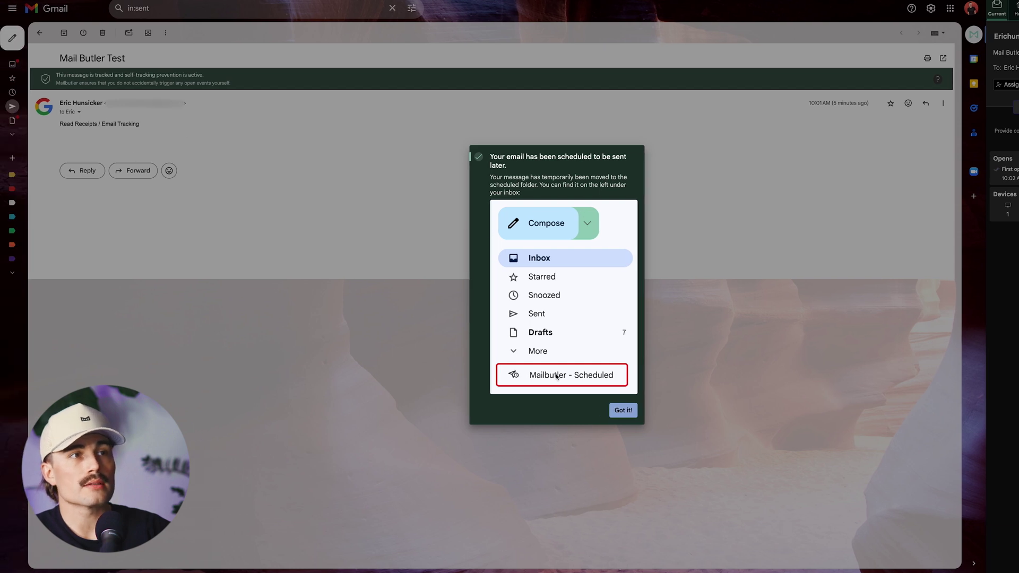
pyautogui.click(624, 411)
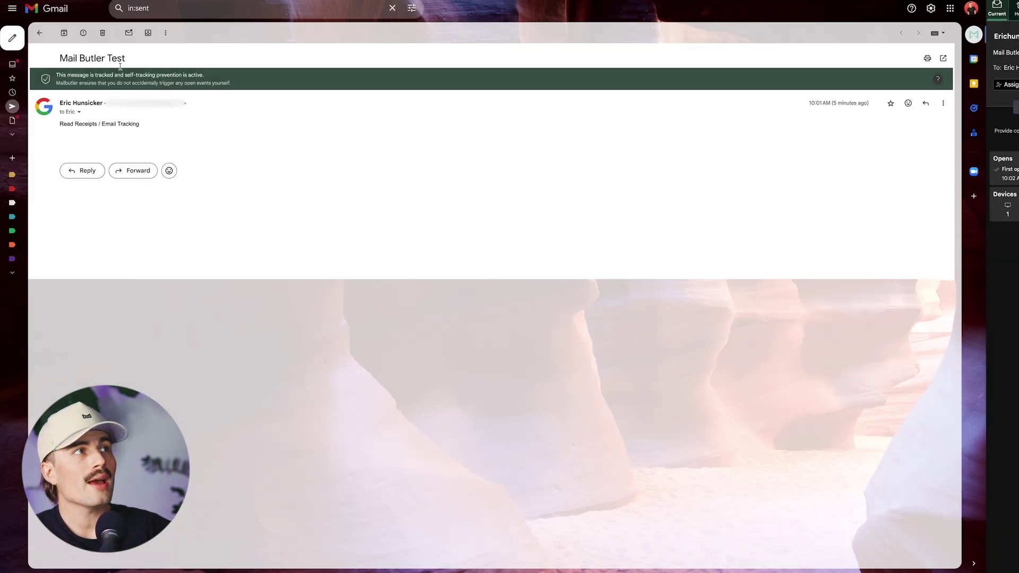
# - Start a new email and attach a blank Mailbutler note to it
pyautogui.click(15, 41)
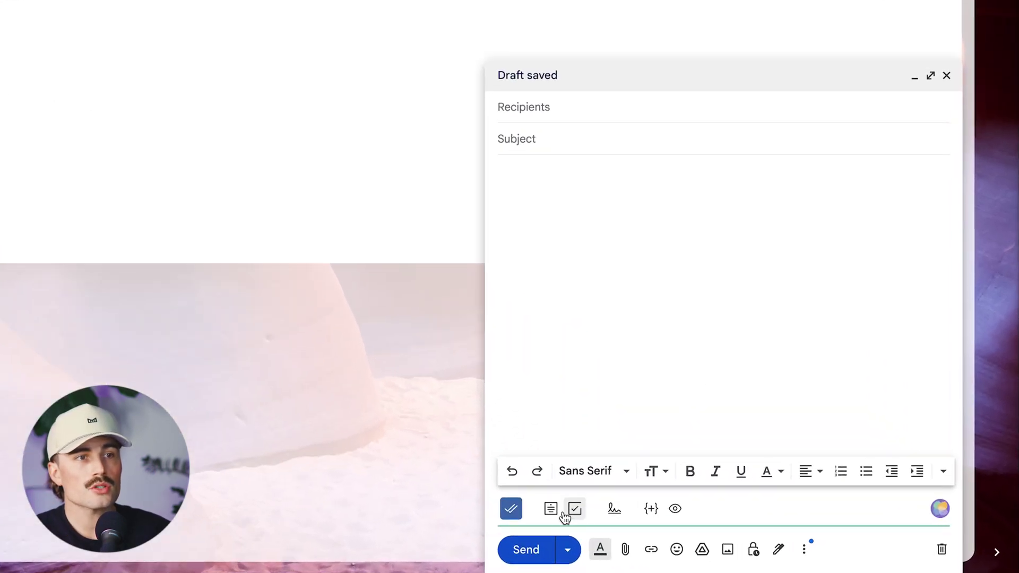
pyautogui.click(552, 509)
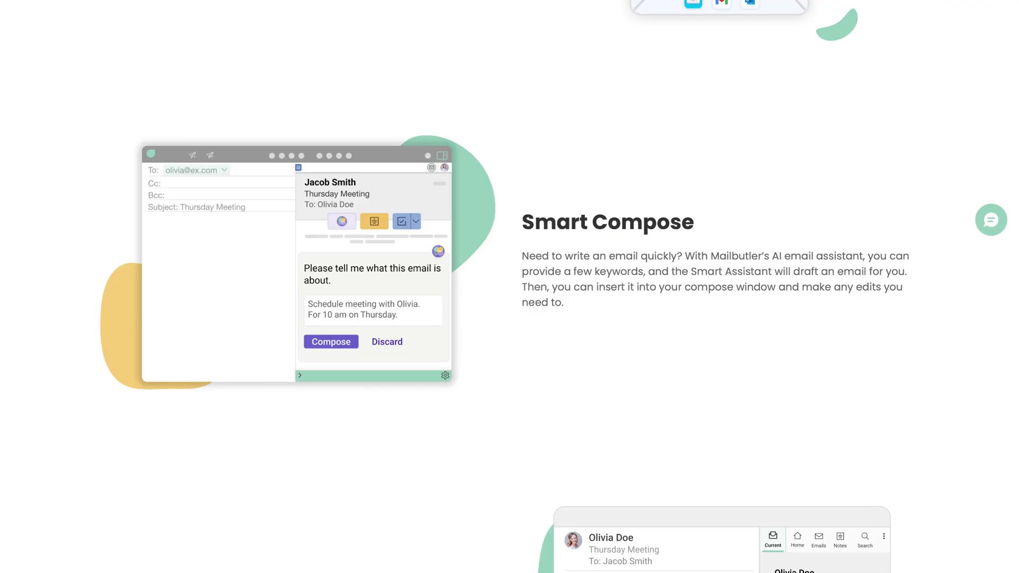
# - Scroll the Mailbutler AI assistant page past Smart Compose and Smart Summarize to Smart Improve
pyautogui.scroll(-7, 509, 286)
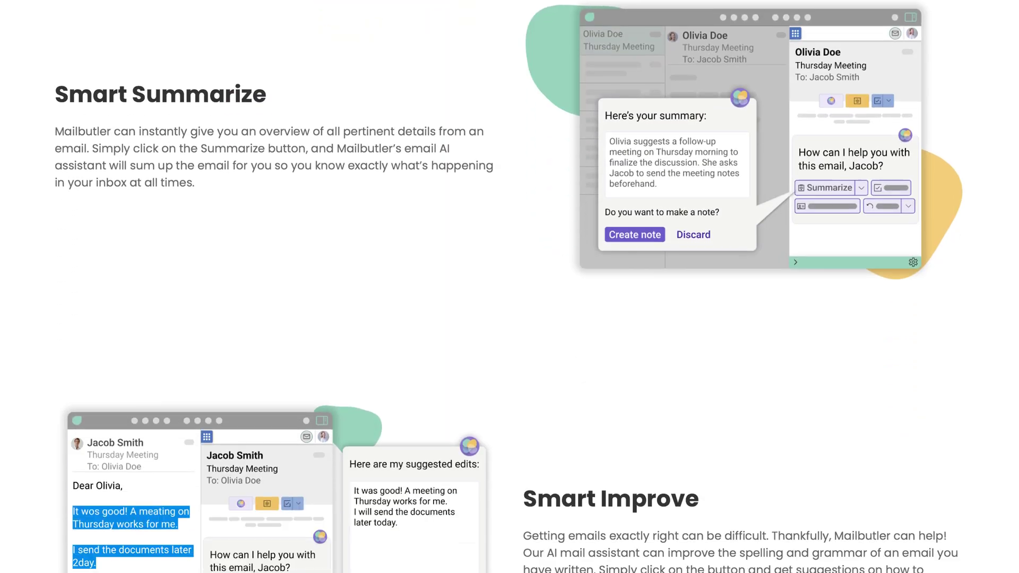
pyautogui.scroll(-5, 510, 286)
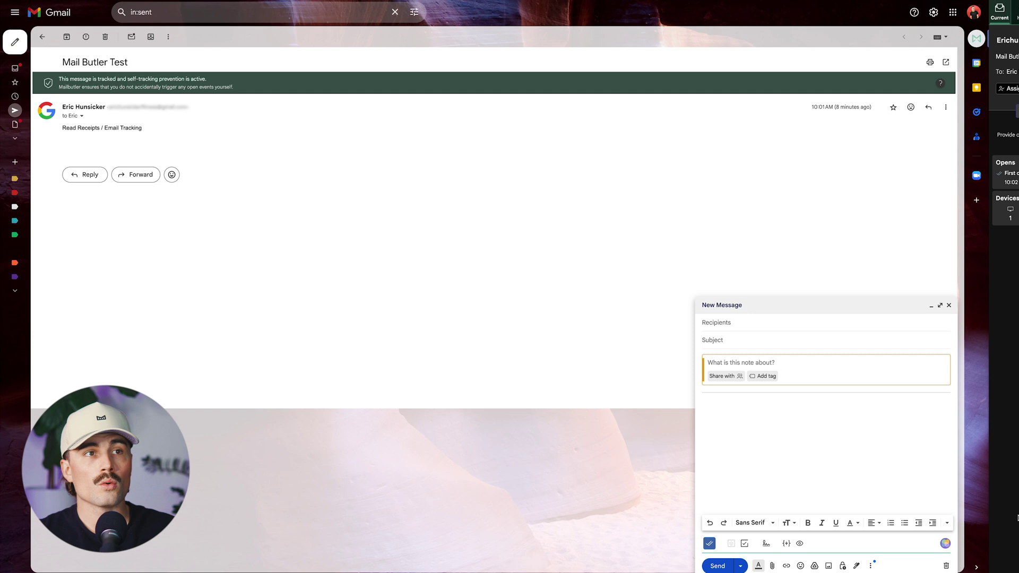
# - Dismiss the empty note, paste the messy draft, go full screen, and open Mailbutler's Smart Assistant
pyautogui.click(814, 474)
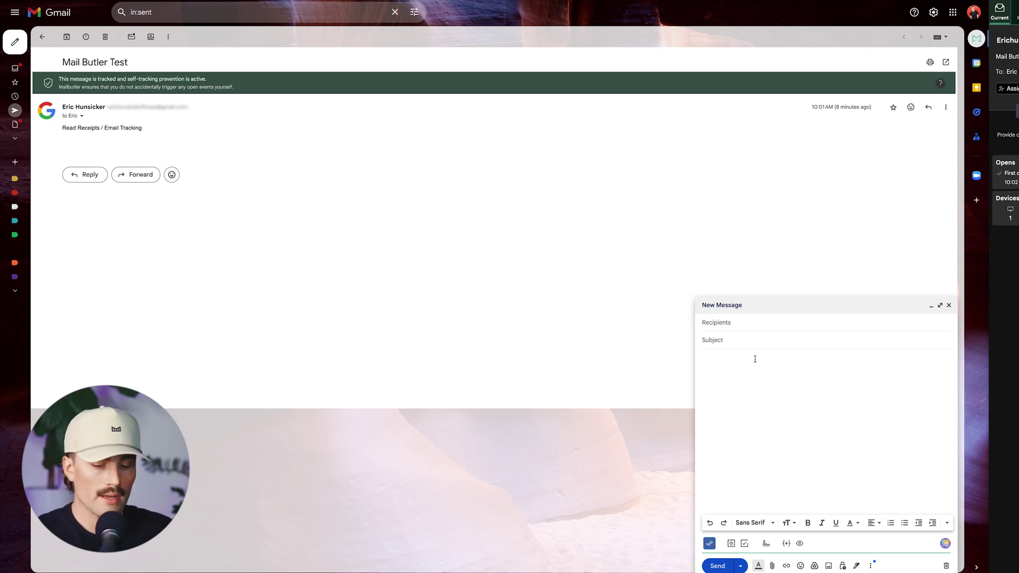
pyautogui.hotkey('ctrl', 'v')
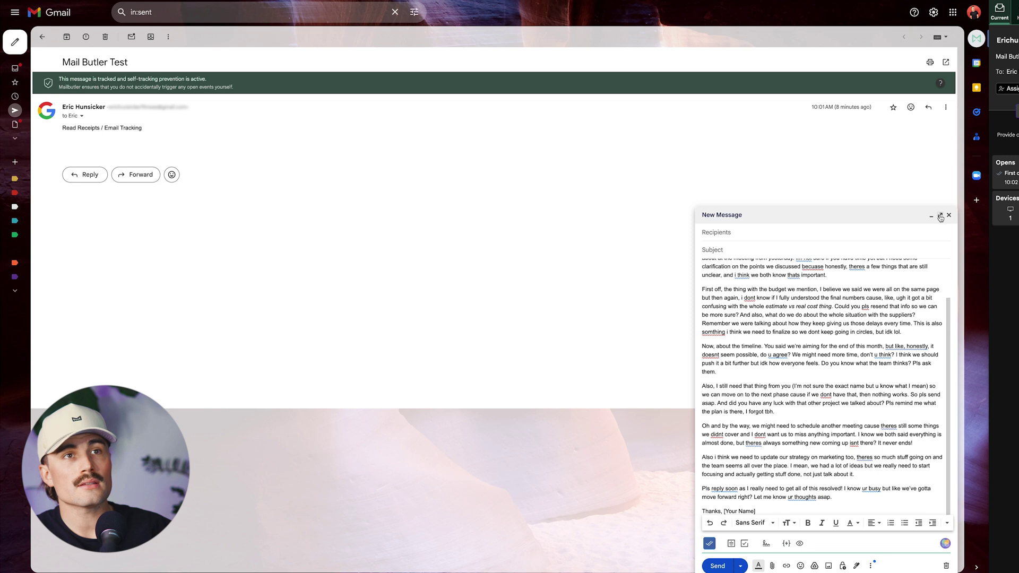
pyautogui.click(940, 215)
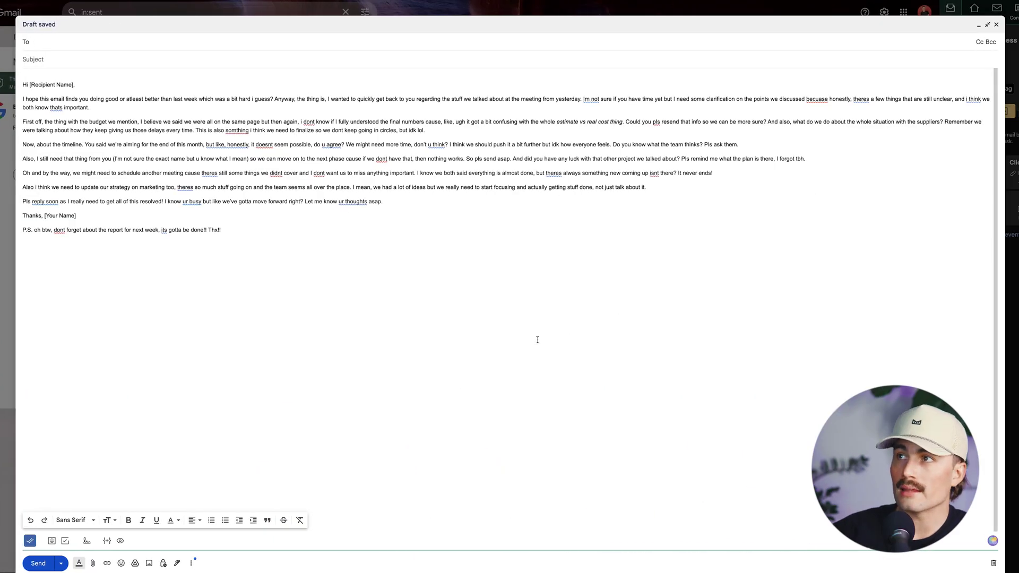
pyautogui.click(291, 255)
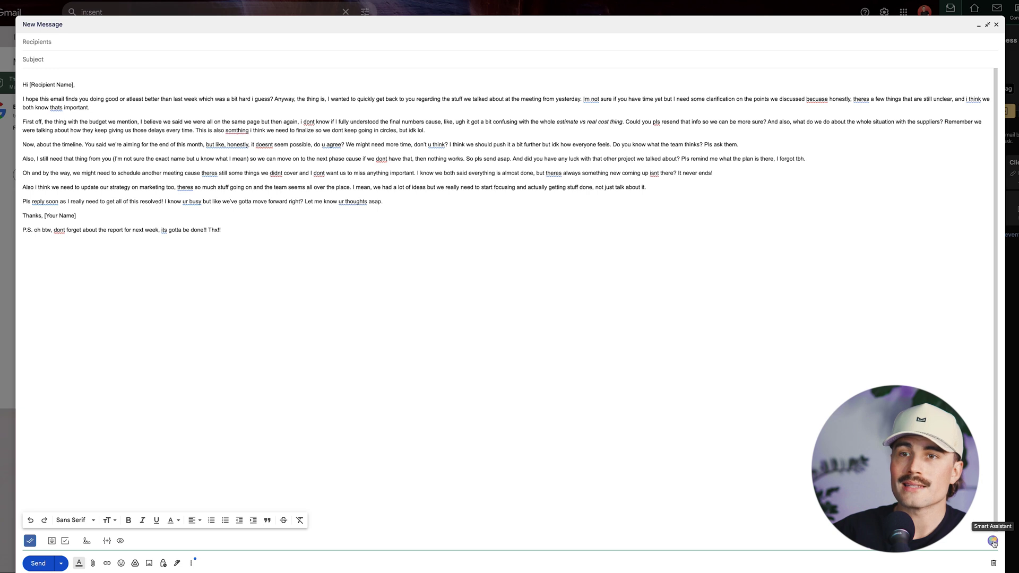
pyautogui.click(992, 541)
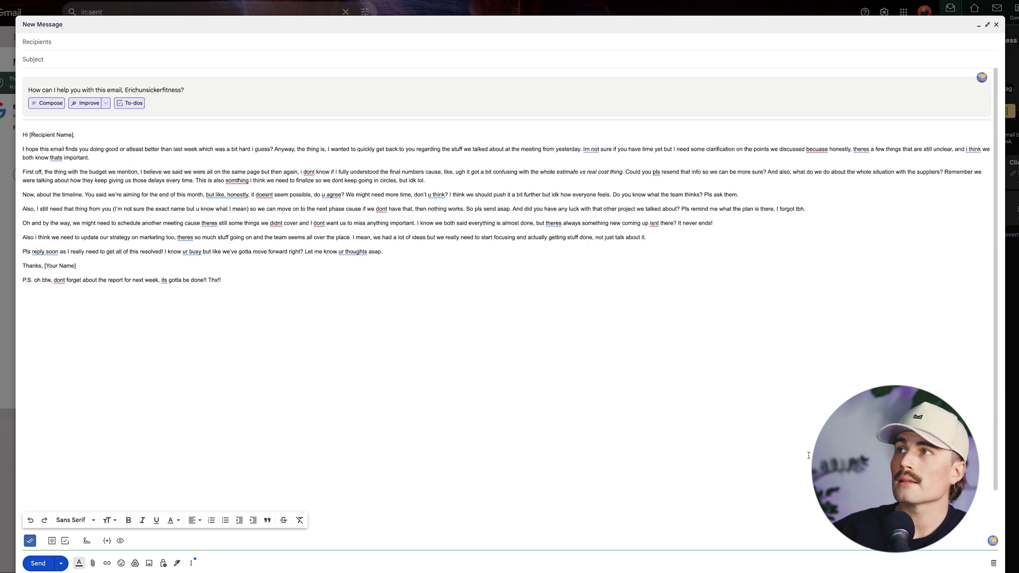
# - Run Smart Assistant's Improve on the entire draft body and replace it with the corrected rewrite
pyautogui.click(89, 105)
pyautogui.moveTo(221, 301); pyautogui.dragTo(17, 157)
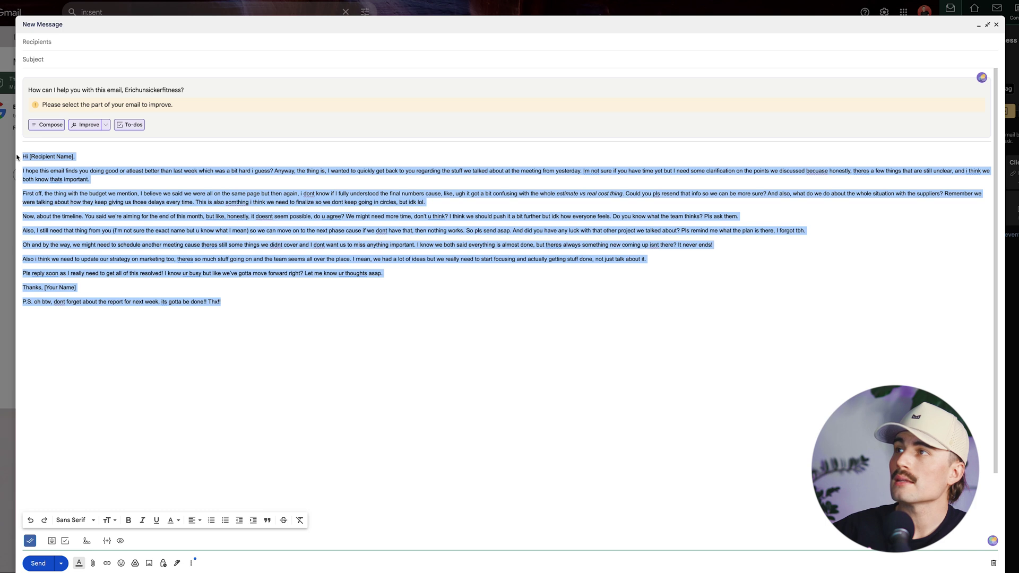
pyautogui.click(88, 125)
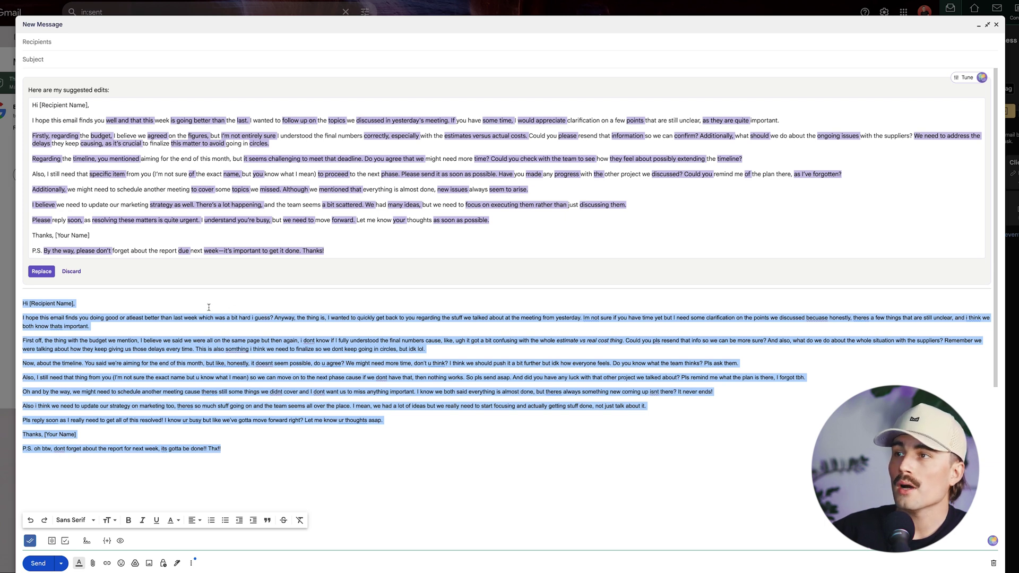
pyautogui.click(366, 423)
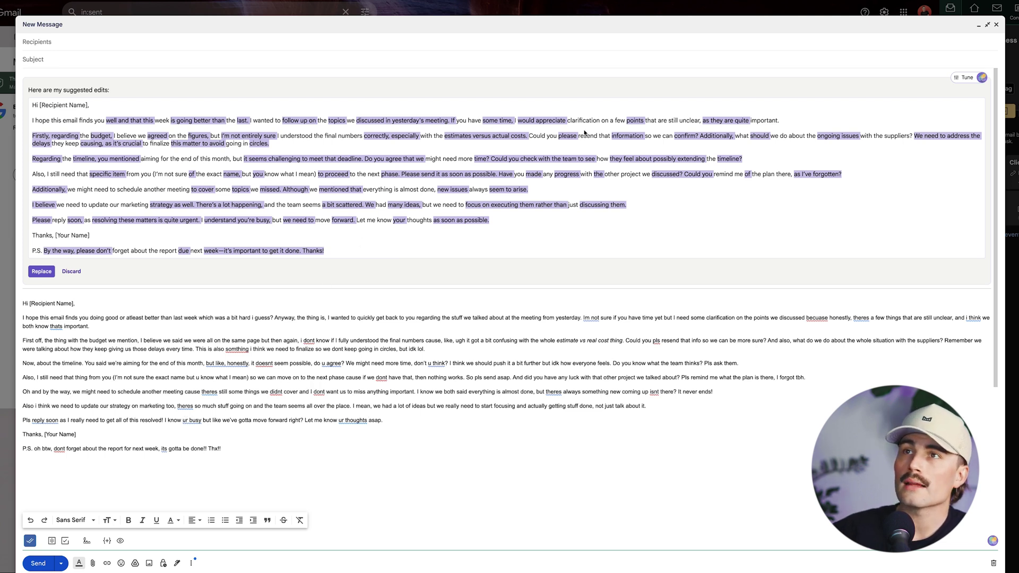
pyautogui.click(41, 271)
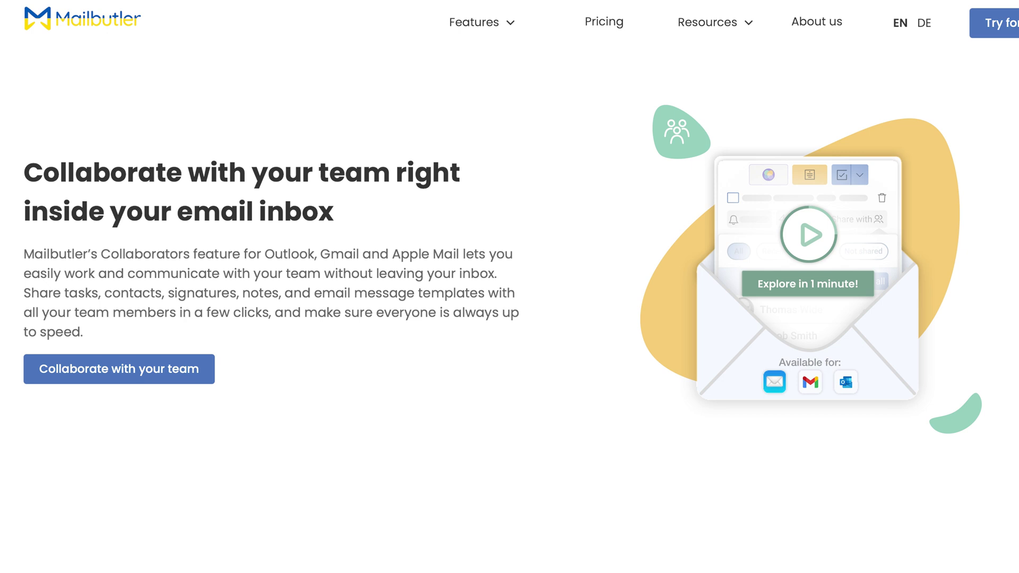
# - Scroll down the Mailbutler page through its collaboration feature overview
pyautogui.scroll(-15, 509, 287)
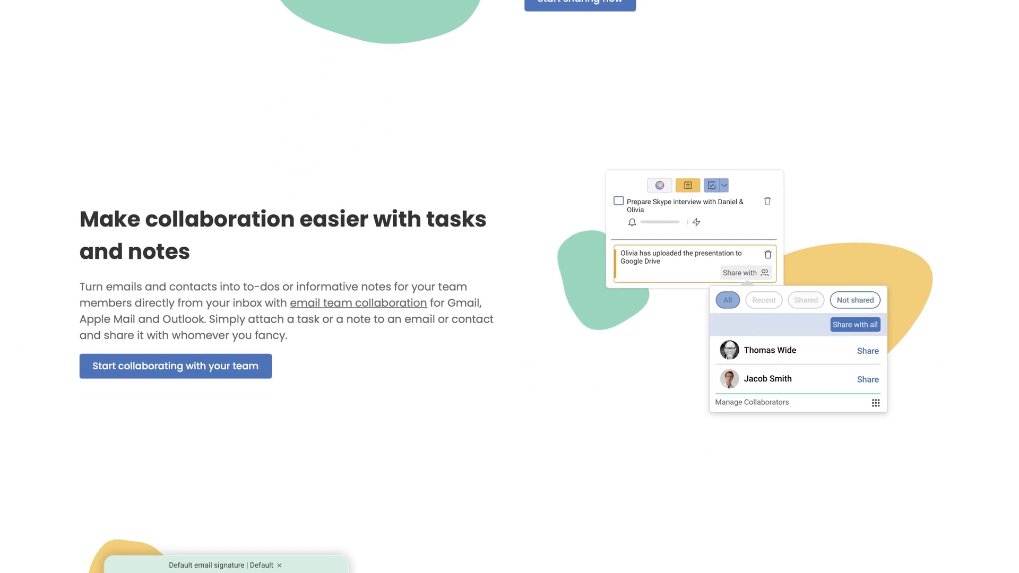
pyautogui.scroll(-15, 509, 287)
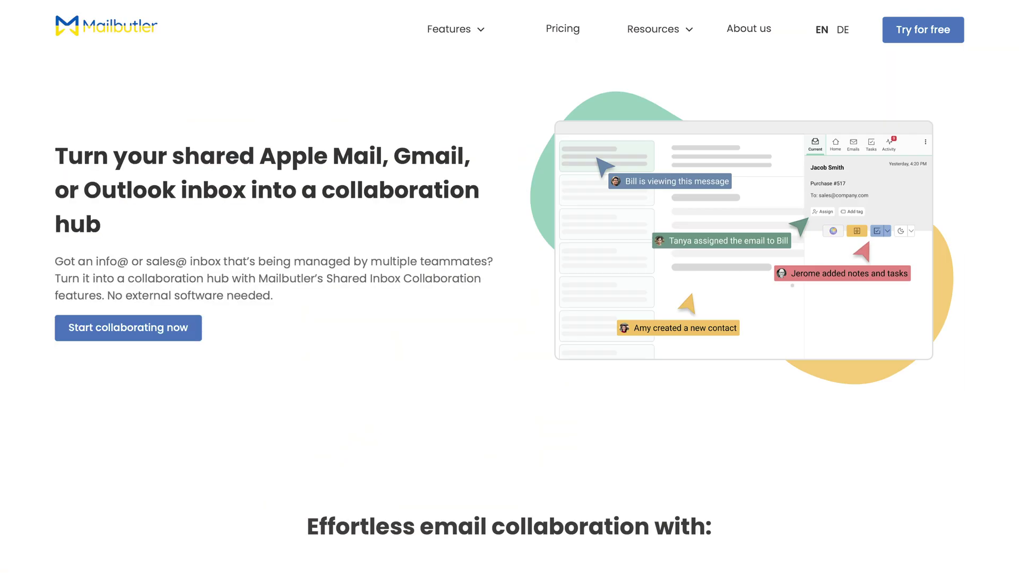
pyautogui.scroll(-2, 509, 286)
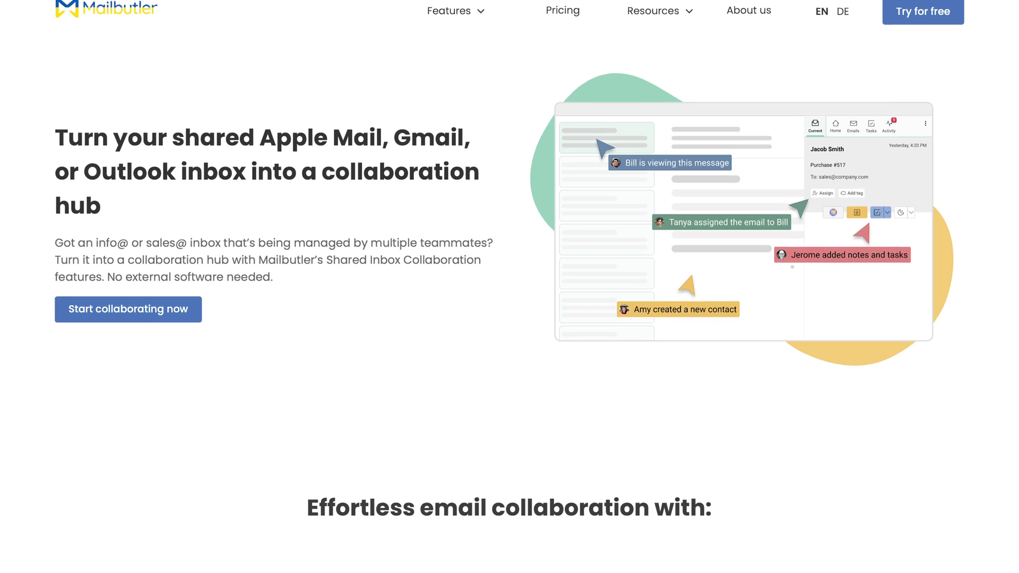
pyautogui.scroll(-5, 509, 287)
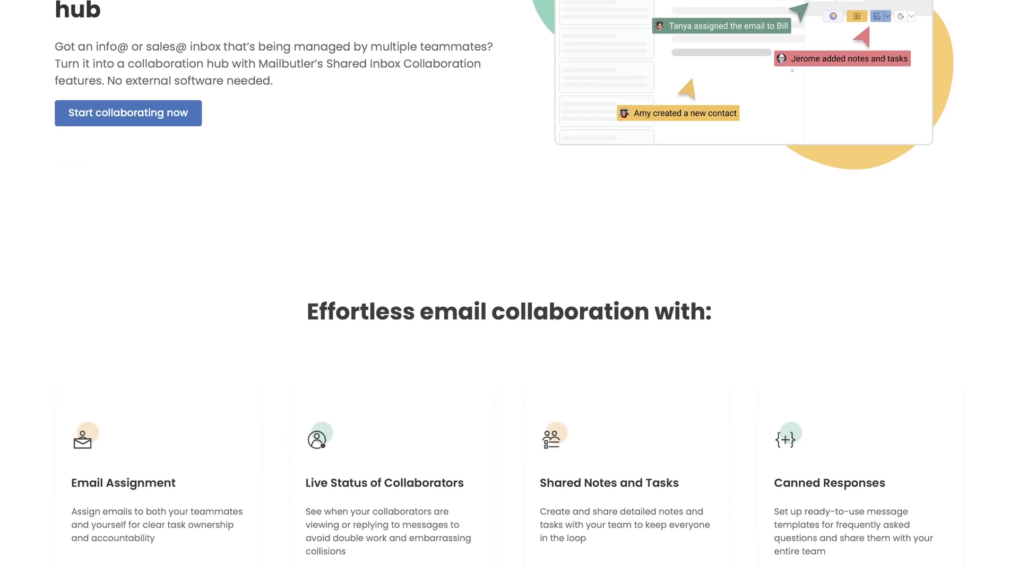
pyautogui.scroll(-5, 509, 286)
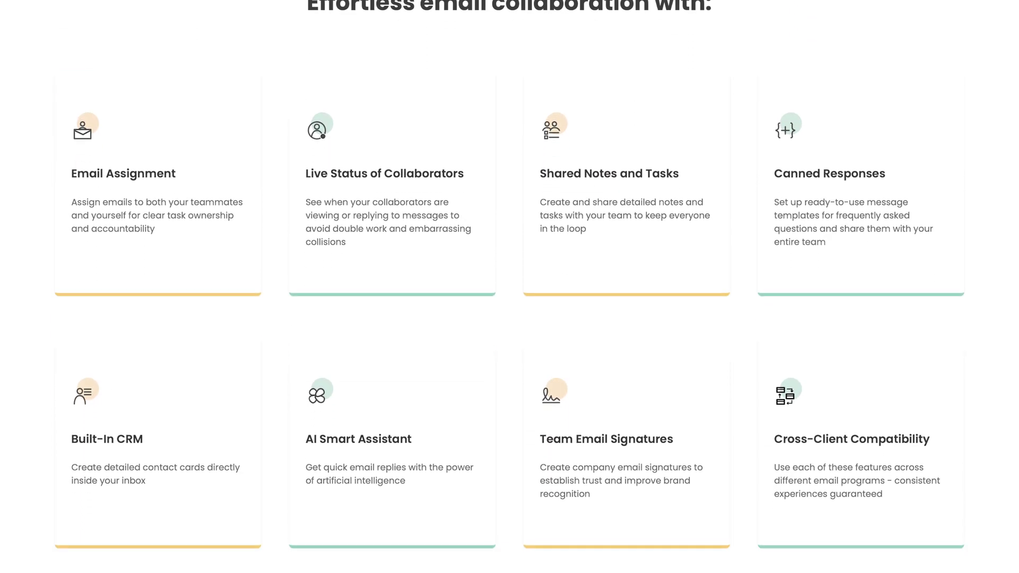
pyautogui.scroll(-3, 509, 287)
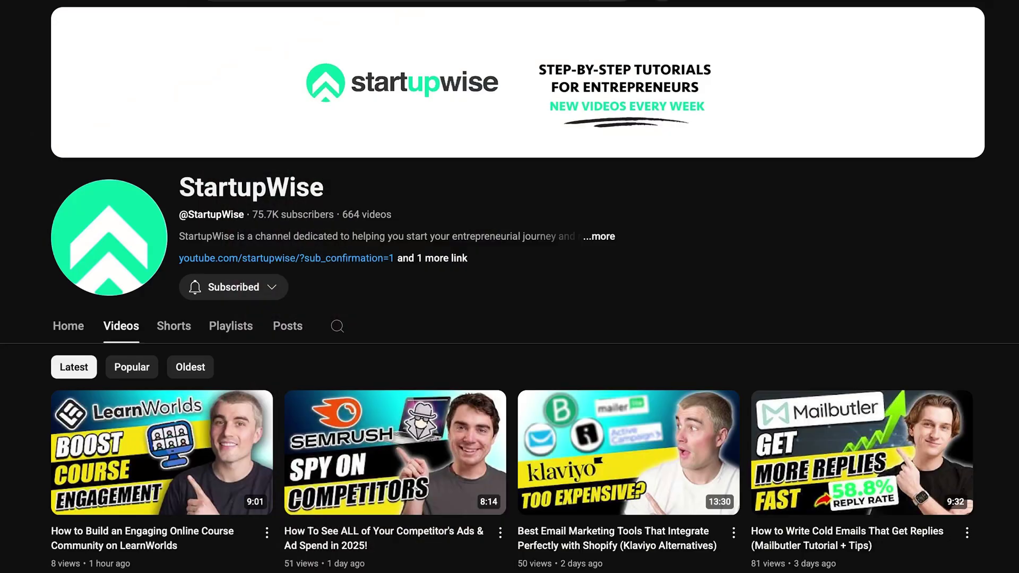
# - Scroll the StartupWise video grid down to month-old uploads like the Brevo and Gling AI reviews
pyautogui.scroll(-5, 509, 287)
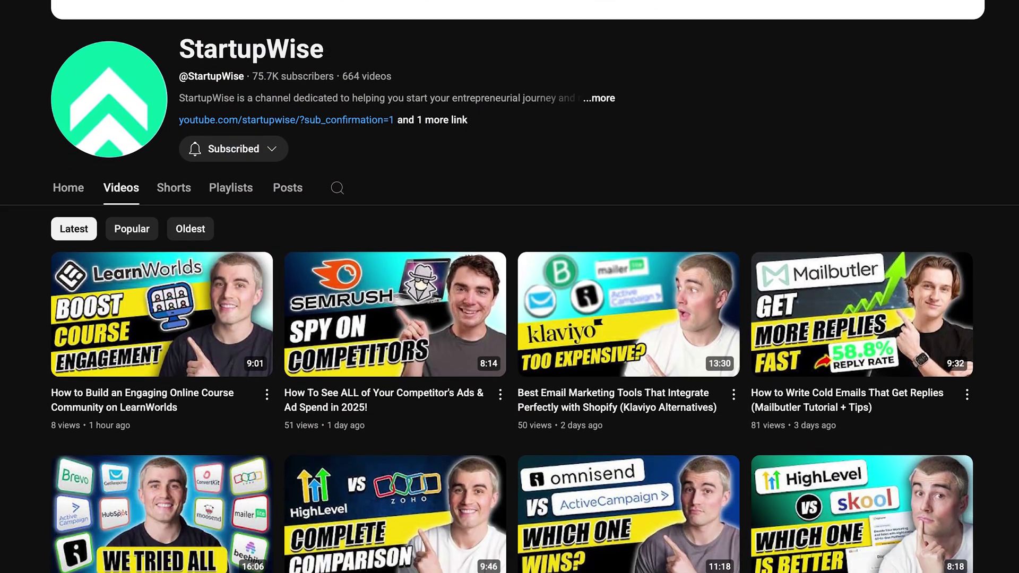
pyautogui.scroll(-15, 509, 287)
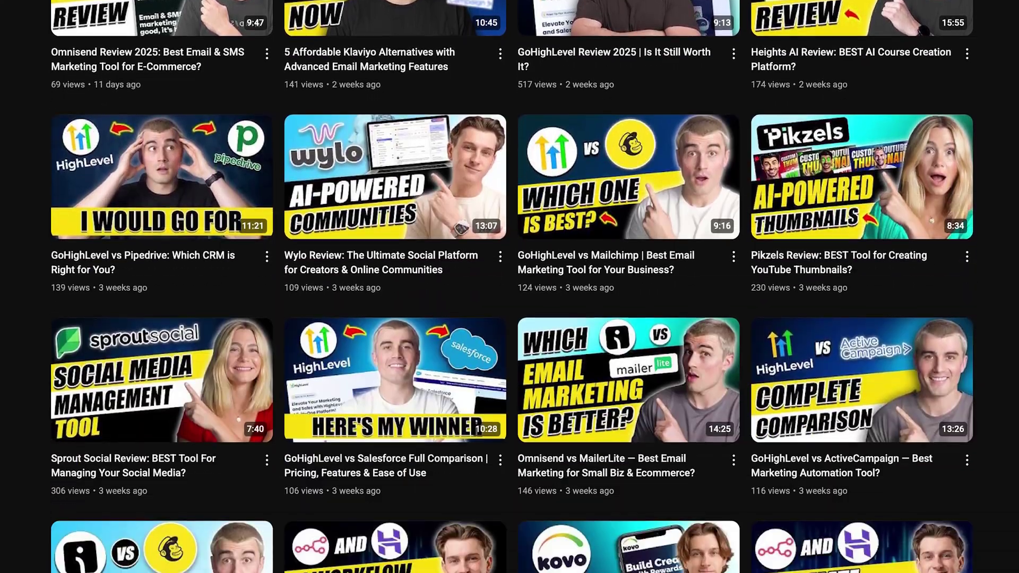
pyautogui.scroll(-7, 510, 286)
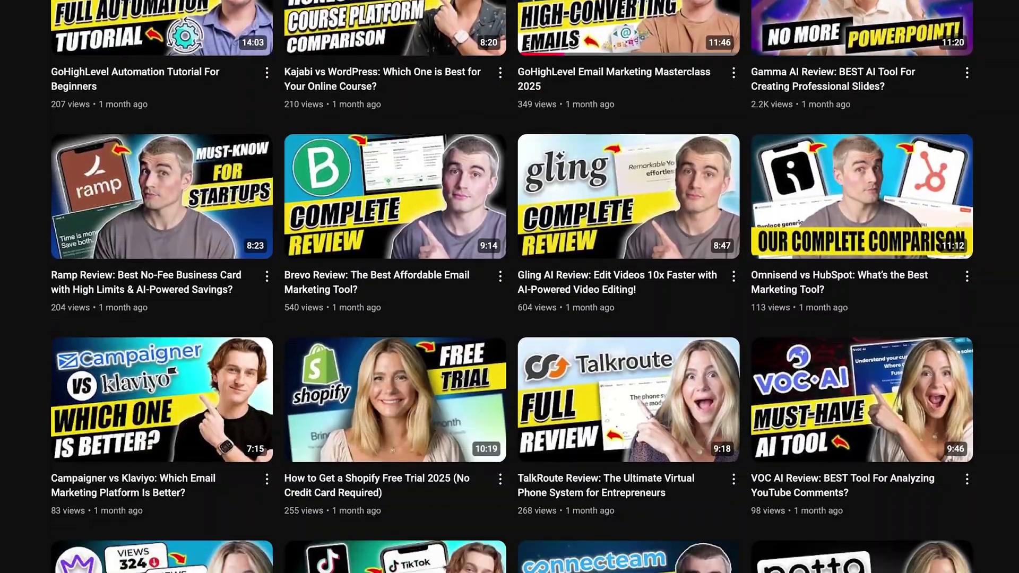